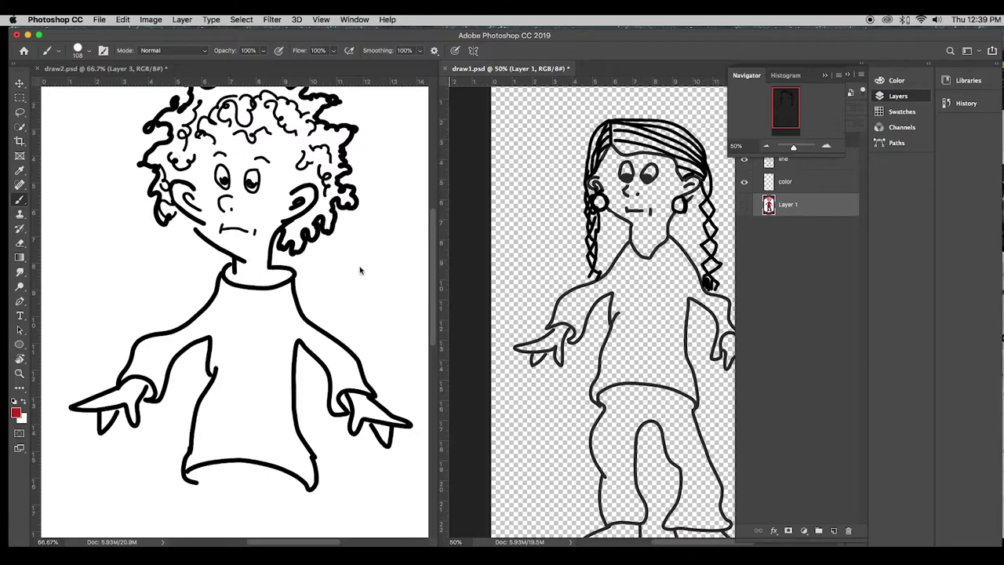
Dismiss both hidden-layer alerts, select the Move tool, and collapse the Navigator to show draw1's layers.
{"action": "left_click", "coordinate": [541, 257]}
{"action": "left_click", "coordinate": [622, 209]}
{"action": "left_click", "coordinate": [21, 85]}
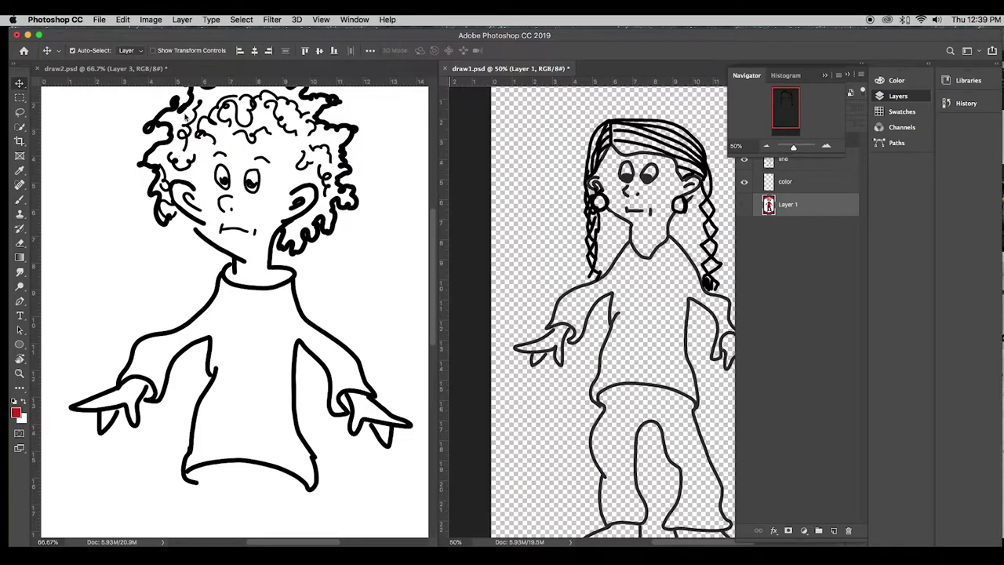
{"action": "left_click", "coordinate": [818, 271]}
{"action": "left_click", "coordinate": [818, 271]}
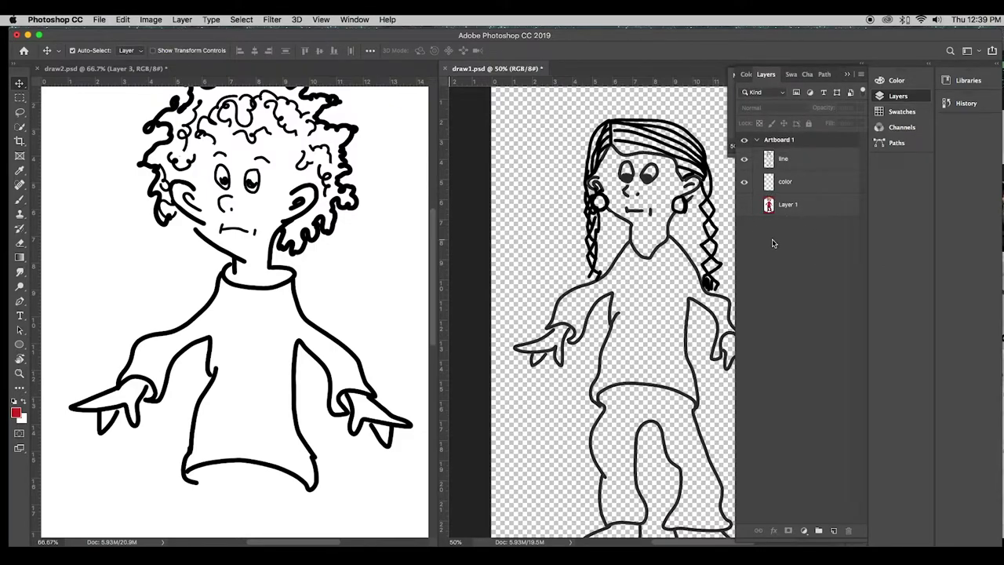
Add a new Layer 2 to draw1 and fill it with white.
{"action": "left_click", "coordinate": [835, 532]}
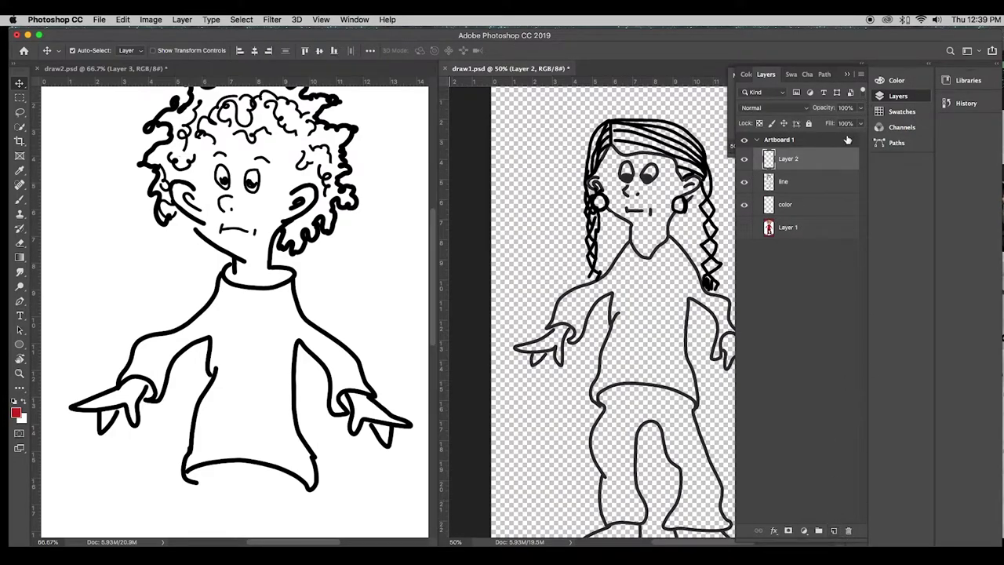
{"action": "left_click", "coordinate": [122, 18]}
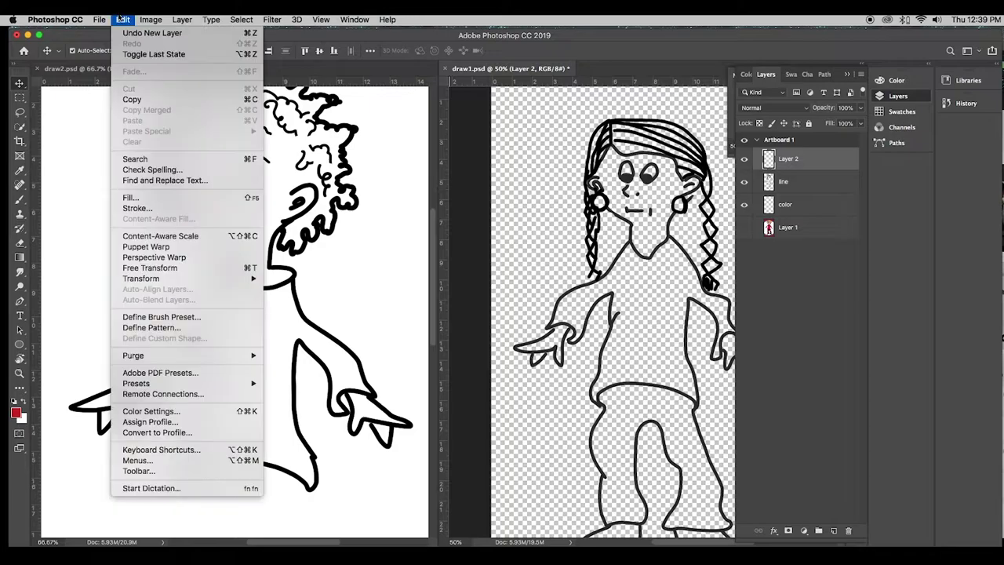
{"action": "left_click", "coordinate": [130, 198]}
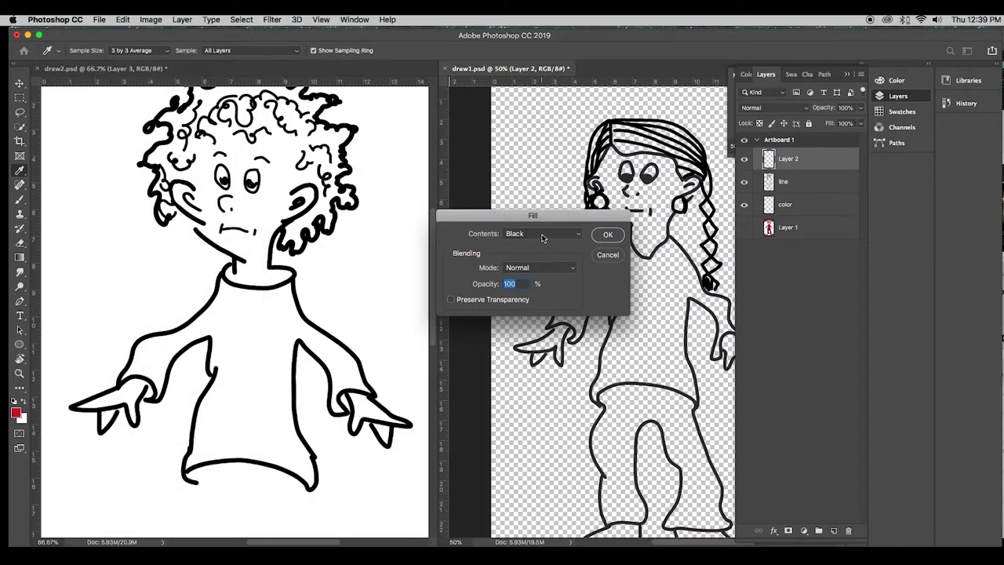
{"action": "left_click", "coordinate": [541, 234]}
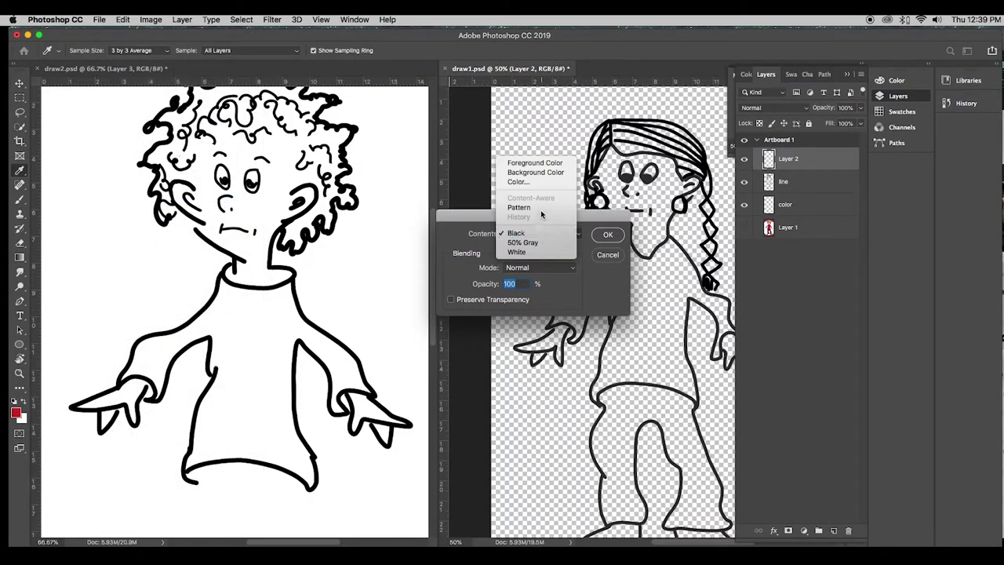
{"action": "left_click", "coordinate": [546, 252]}
{"action": "left_click", "coordinate": [606, 238]}
{"action": "key", "text": "v"}
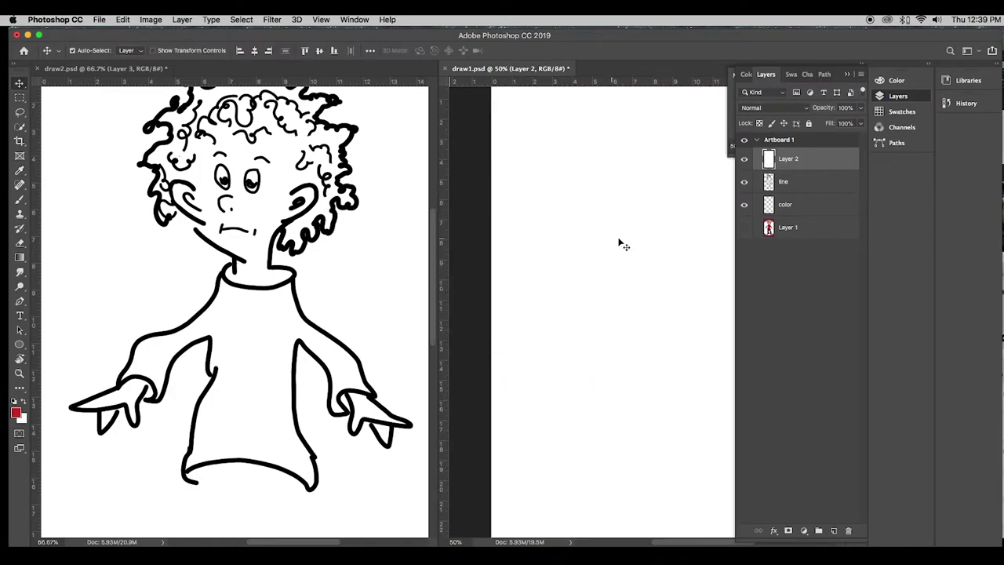
Move Layer 2 below the color layer, with Layer 1 dragged above it.
{"action": "left_click_drag", "start_coordinate": [804, 161], "coordinate": [800, 219]}
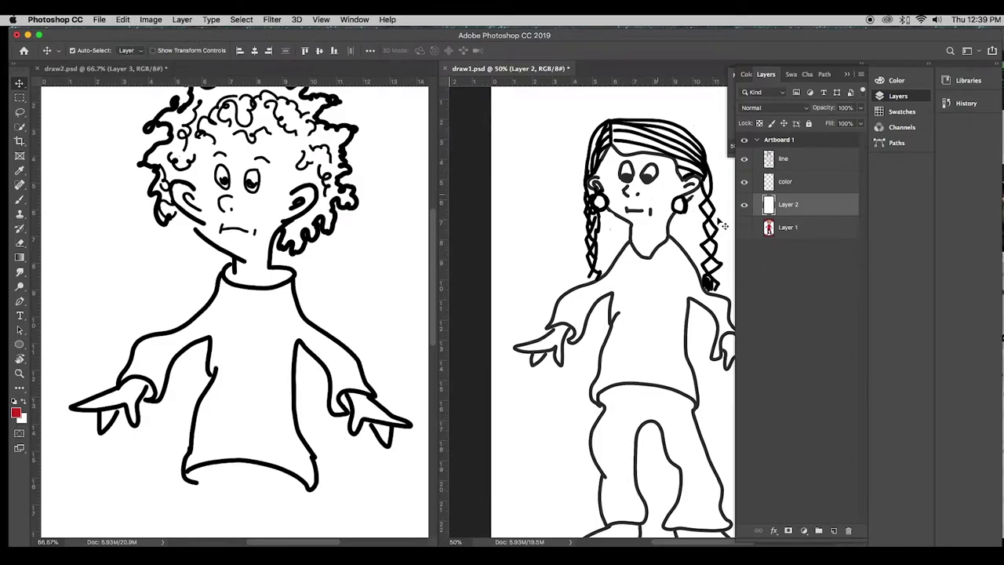
{"action": "left_click", "coordinate": [822, 230]}
{"action": "left_click_drag", "start_coordinate": [822, 232], "coordinate": [813, 199]}
Check the pink reference, move Layer 1 back below Layer 2, then switch to draw2.
{"action": "left_click", "coordinate": [742, 205]}
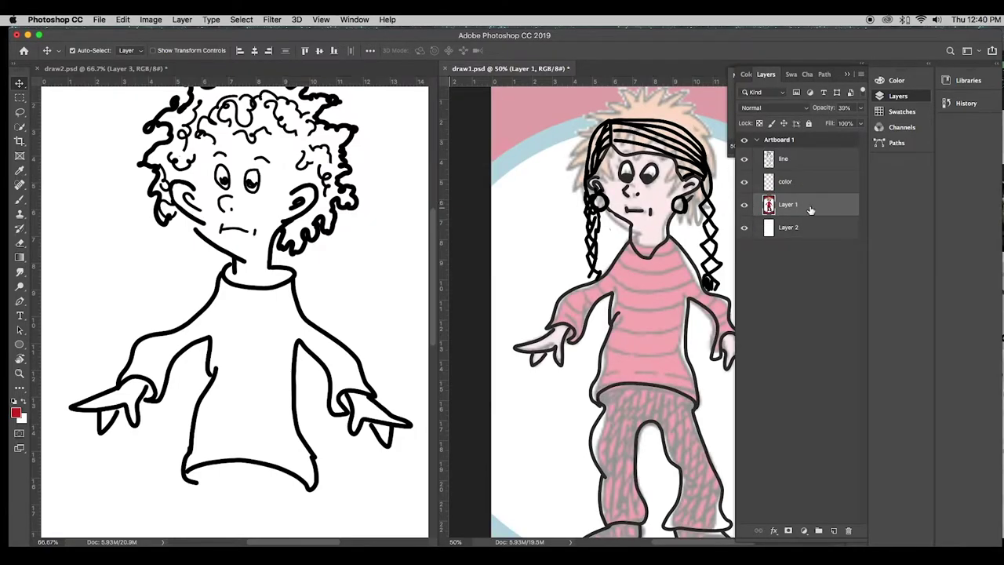
{"action": "left_click", "coordinate": [743, 207]}
{"action": "left_click_drag", "start_coordinate": [797, 210], "coordinate": [798, 236]}
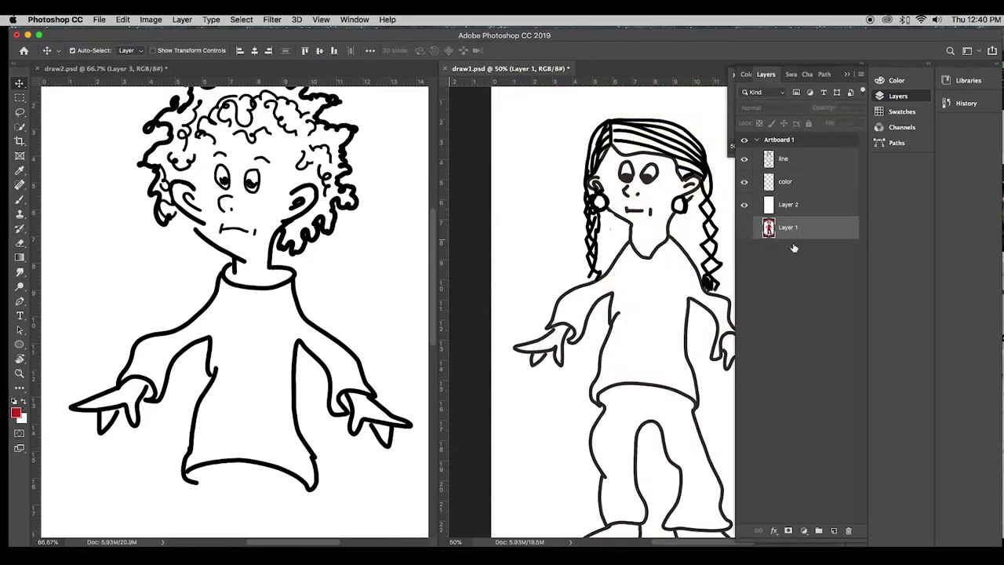
{"action": "left_click", "coordinate": [817, 183]}
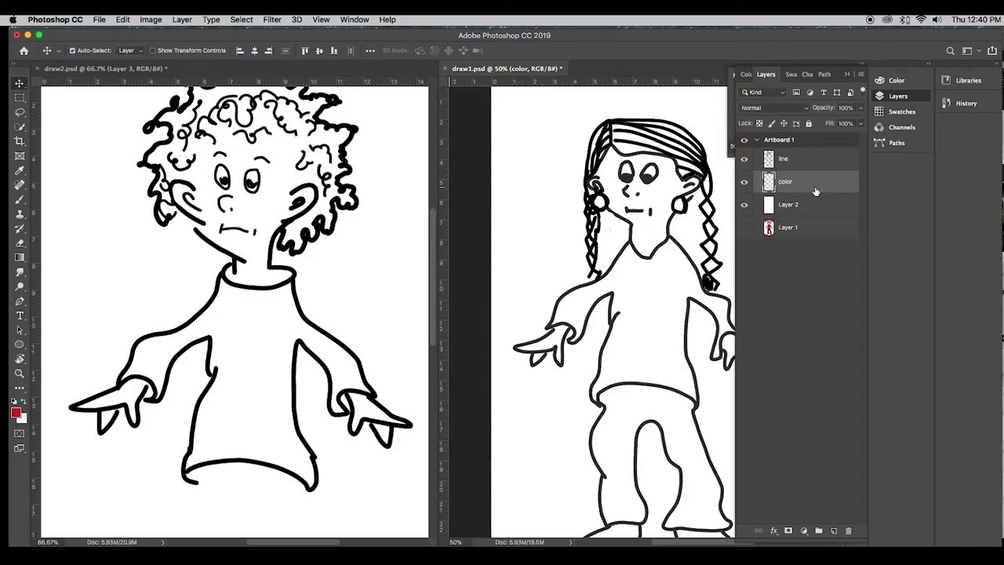
{"action": "left_click", "coordinate": [371, 220]}
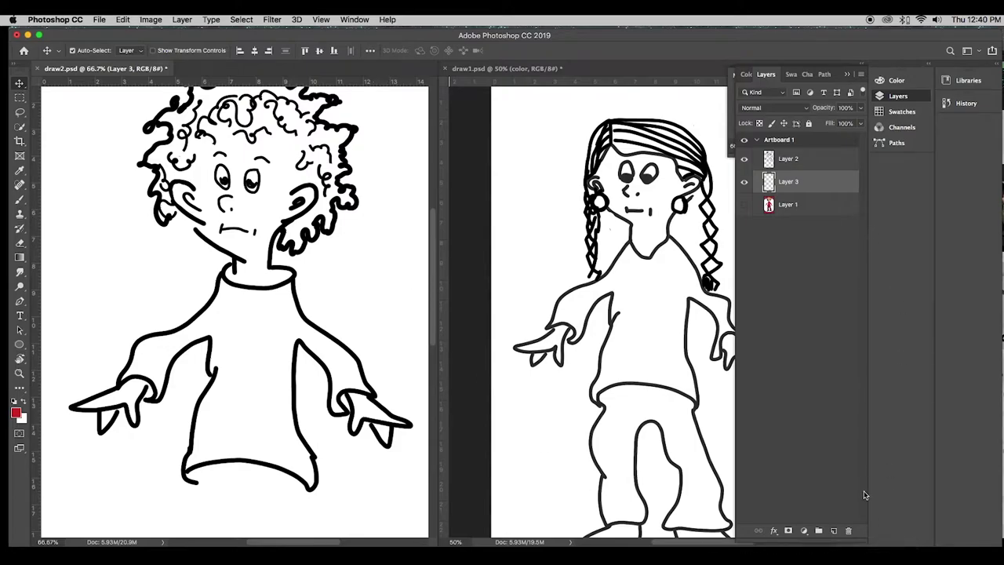
In draw2, add a new layer named 'color' and rename Layer 2 to 'line'.
{"action": "left_click", "coordinate": [833, 531]}
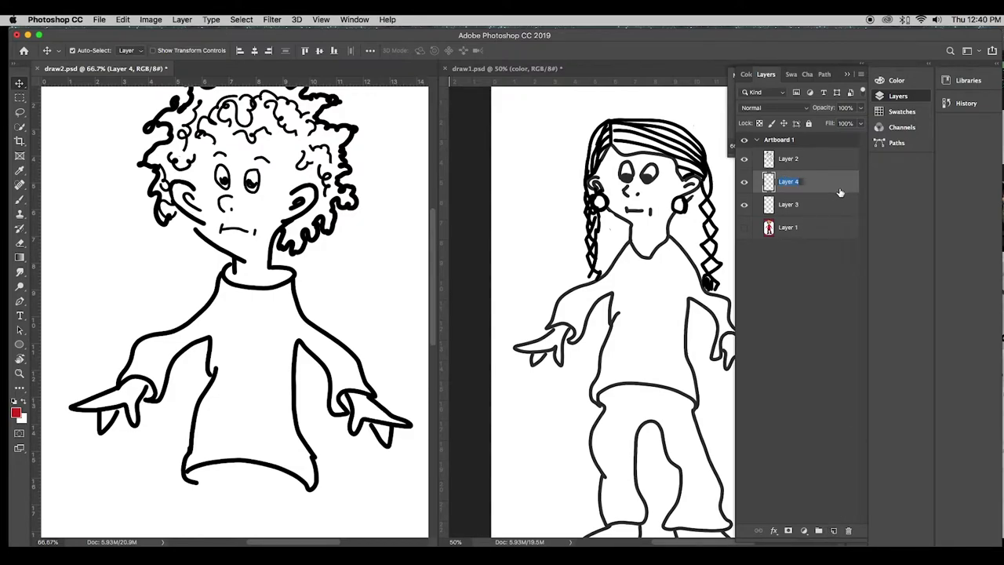
{"action": "type", "text": "color"}
{"action": "left_click", "coordinate": [817, 164]}
{"action": "left_click", "coordinate": [744, 159]}
{"action": "left_click", "coordinate": [744, 159]}
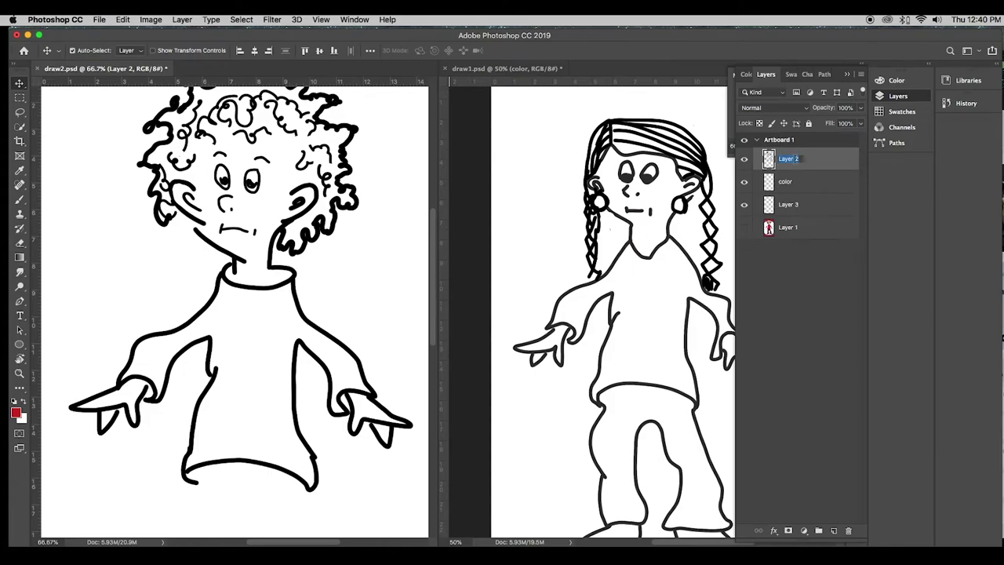
{"action": "type", "text": "line"}
{"action": "key", "text": "Return"}
Delete the unused Layer 3 and select the color layer.
{"action": "left_click", "coordinate": [835, 207]}
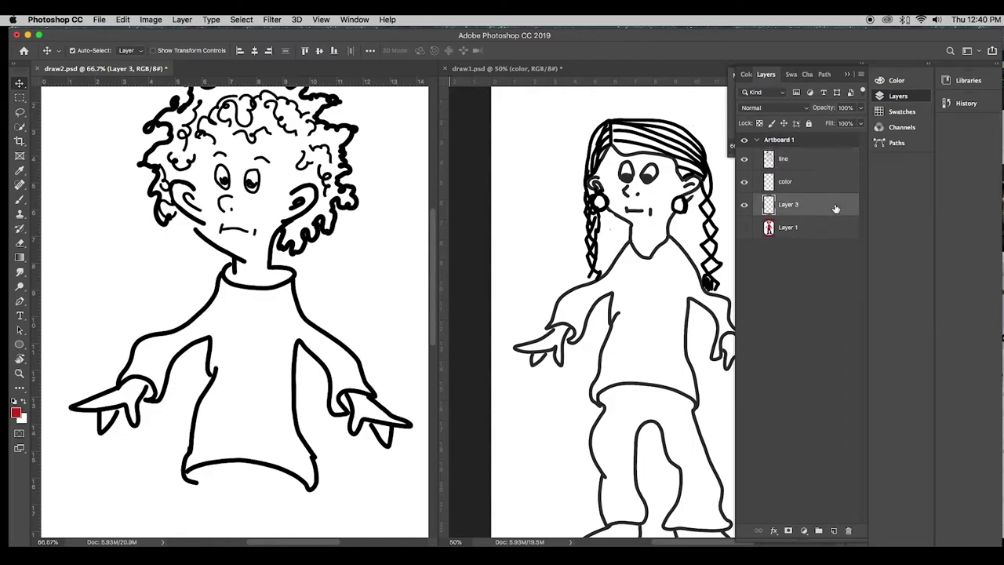
{"action": "left_click", "coordinate": [747, 207]}
{"action": "left_click", "coordinate": [746, 206]}
{"action": "left_click", "coordinate": [847, 531]}
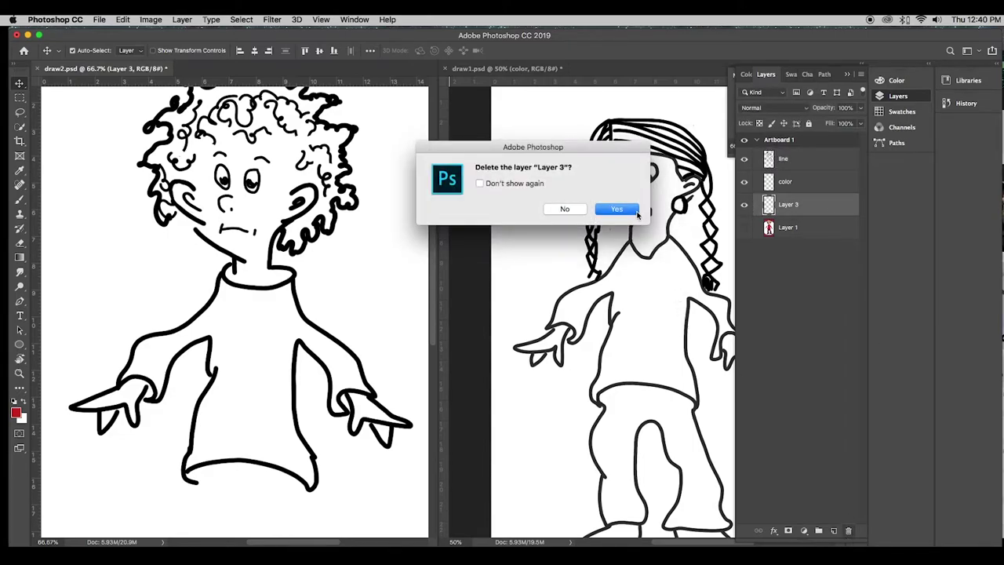
{"action": "left_click", "coordinate": [617, 209]}
{"action": "left_click", "coordinate": [820, 185]}
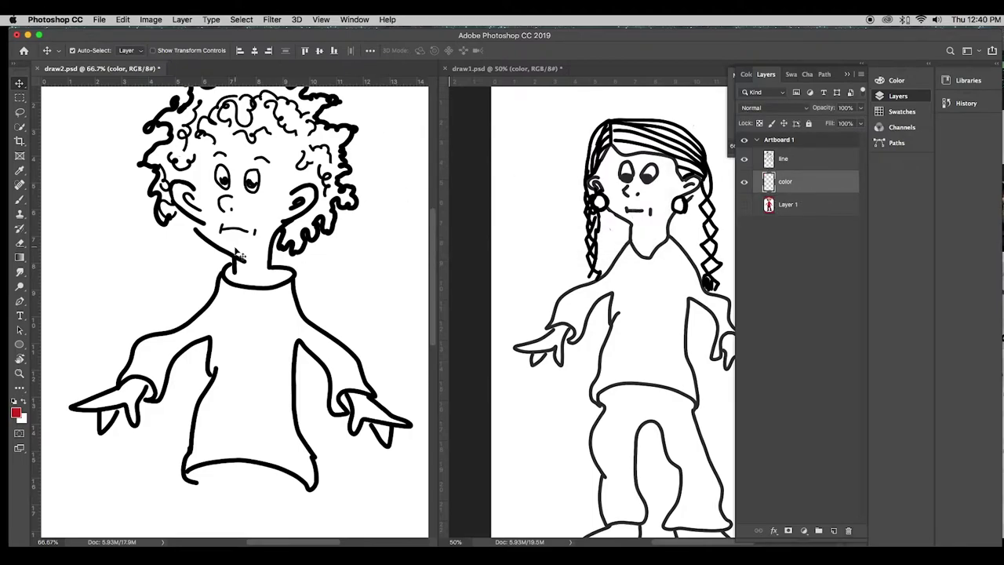
Consolidate both open documents into tabs.
{"action": "left_click", "coordinate": [353, 19]}
{"action": "mouse_move", "coordinate": [350, 33]}
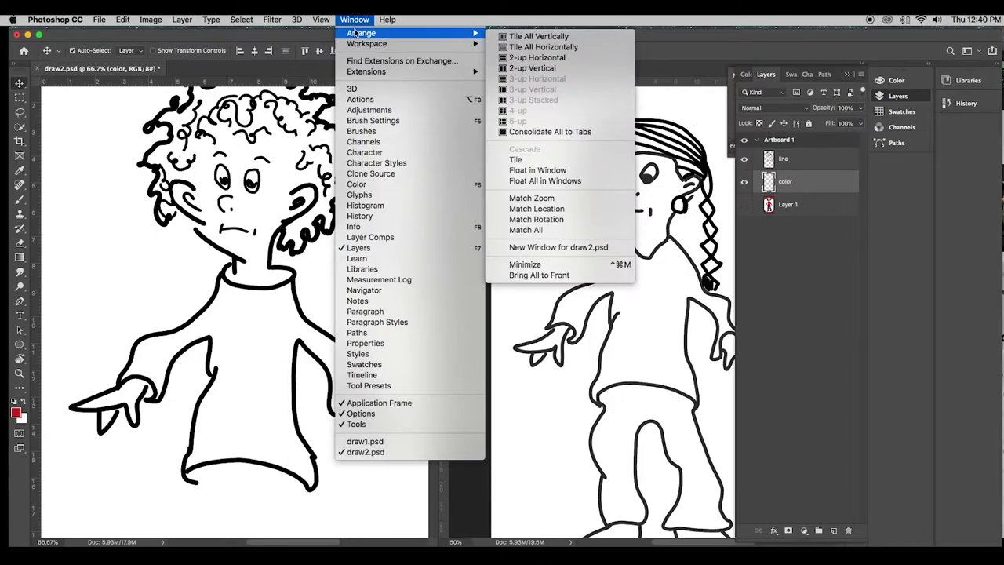
{"action": "left_click", "coordinate": [543, 134]}
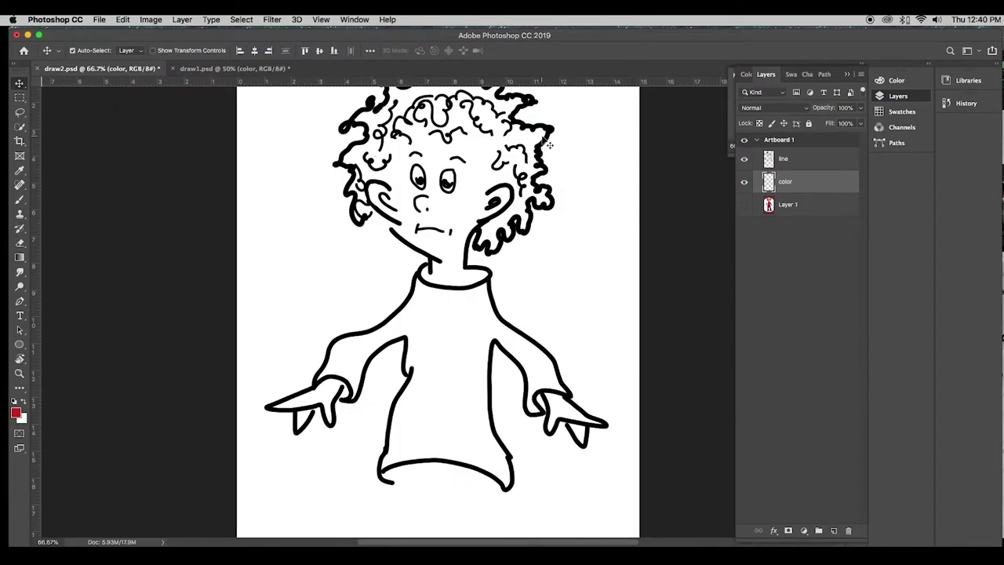
Set the foreground colour to deep blue 1b28af and select the Brush tool.
{"action": "left_click", "coordinate": [17, 413]}
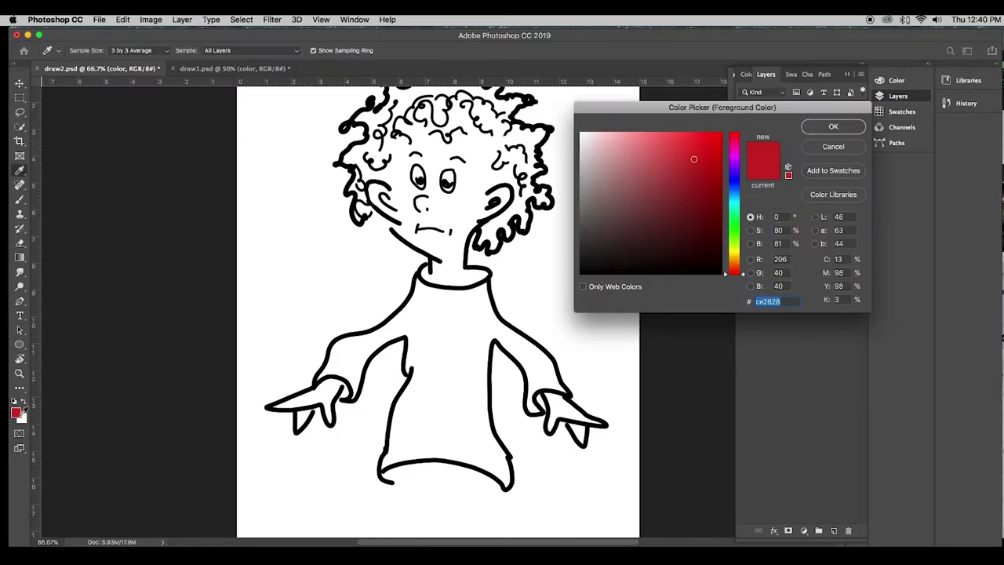
{"action": "left_click", "coordinate": [735, 182]}
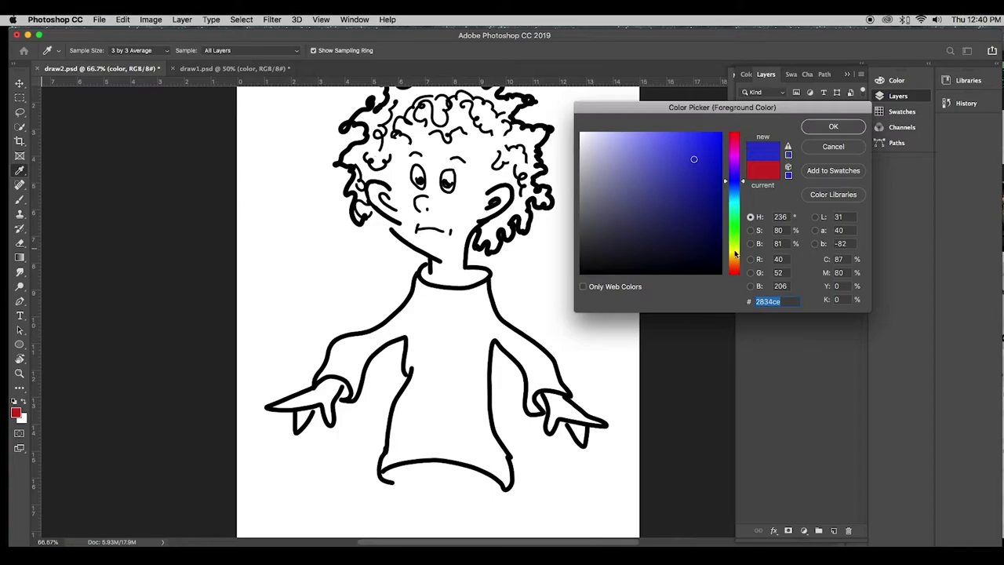
{"action": "left_click", "coordinate": [700, 176]}
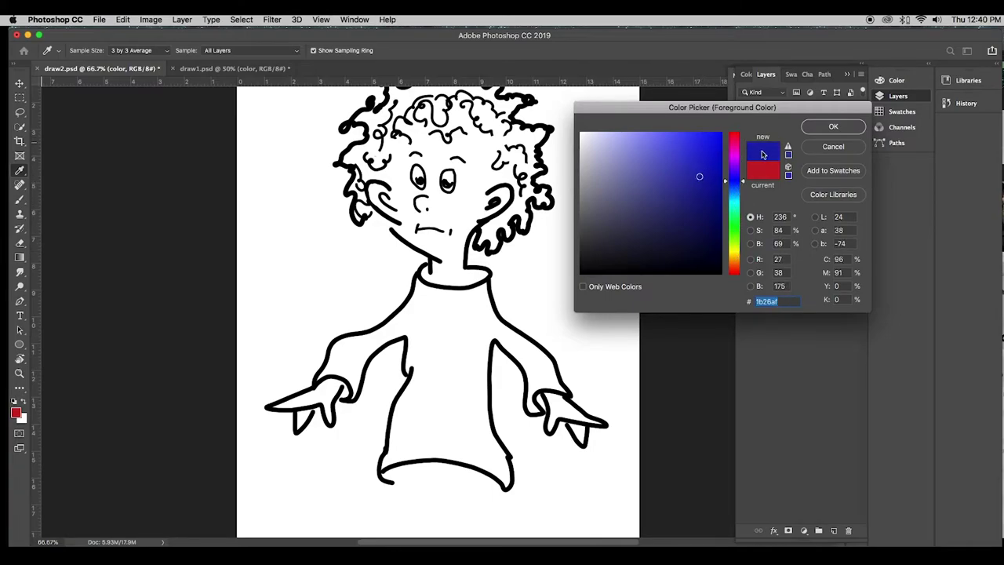
{"action": "left_click", "coordinate": [832, 127]}
{"action": "left_click", "coordinate": [21, 201]}
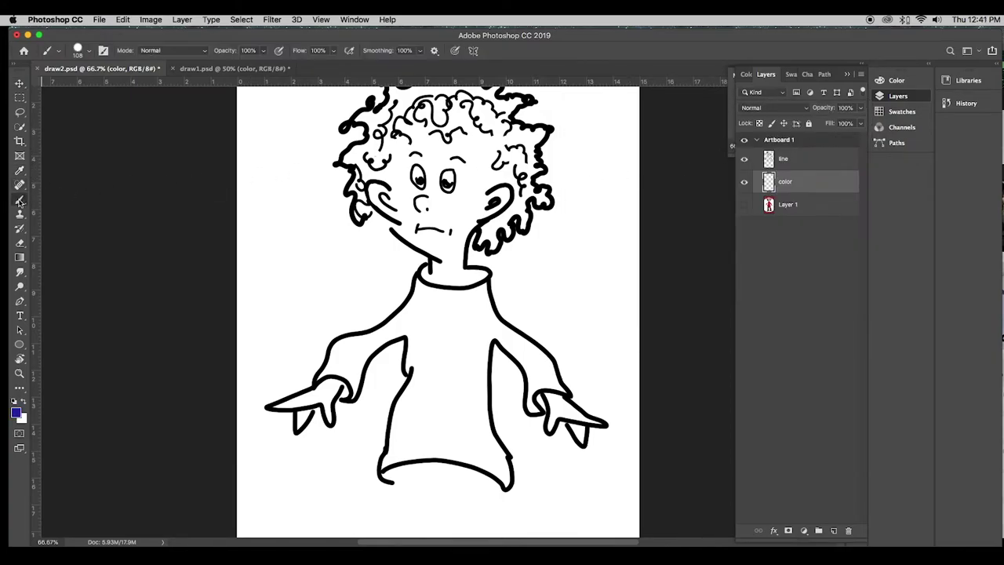
Paint a blue test stroke on the canvas and undo it.
{"action": "left_click", "coordinate": [89, 52]}
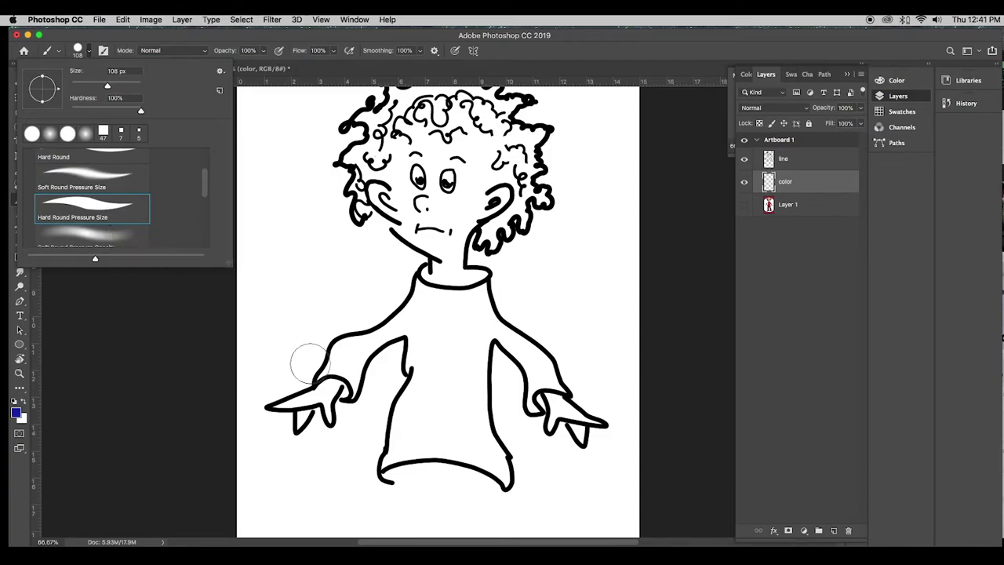
{"action": "left_click_drag", "start_coordinate": [280, 238], "coordinate": [284, 310]}
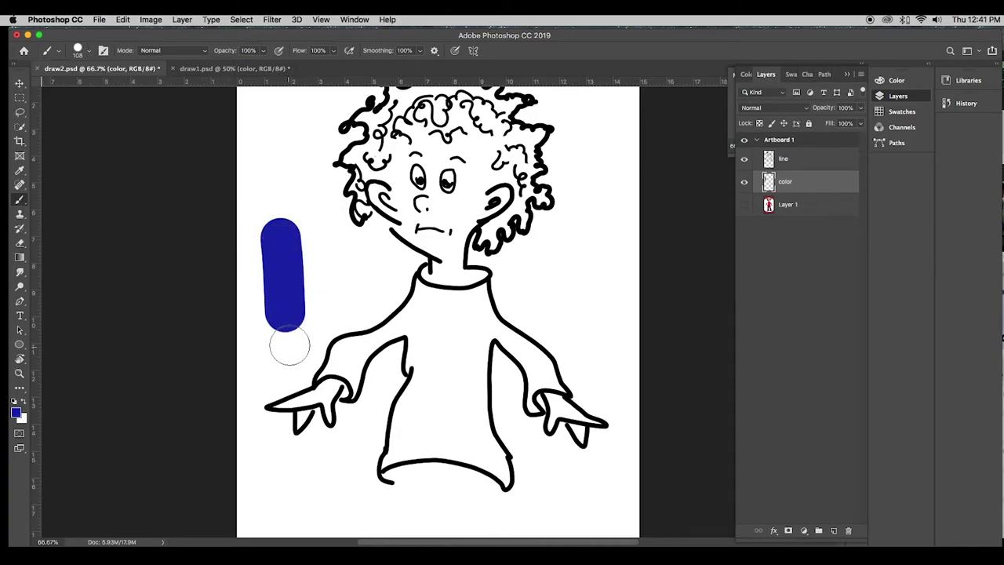
{"action": "key", "text": "super+z"}
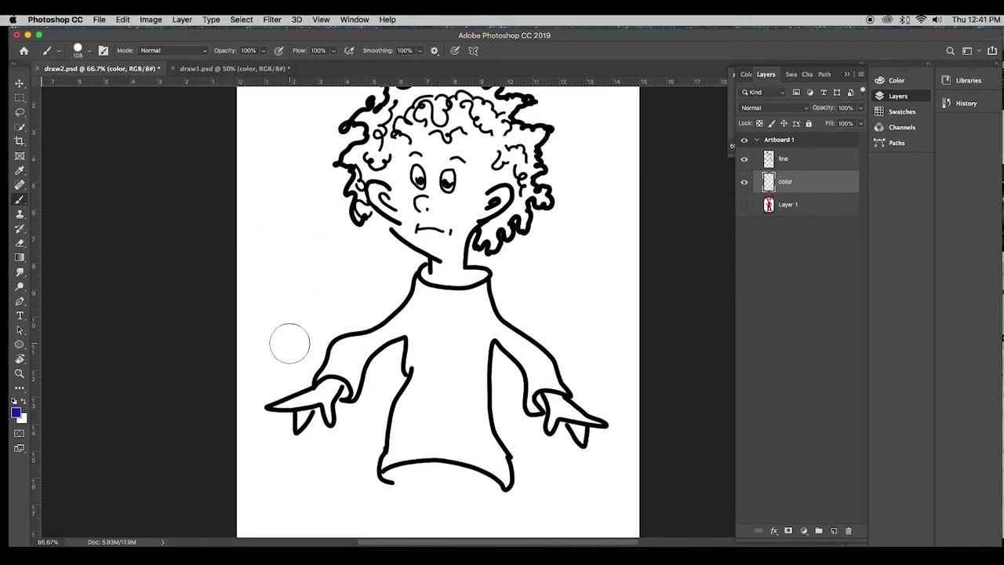
Browse the brush presets for the Soft Round Pressure Opacity brush.
{"action": "left_click", "coordinate": [89, 51]}
{"action": "scroll", "coordinate": [94, 234], "scroll_direction": "down", "scroll_amount": 2}
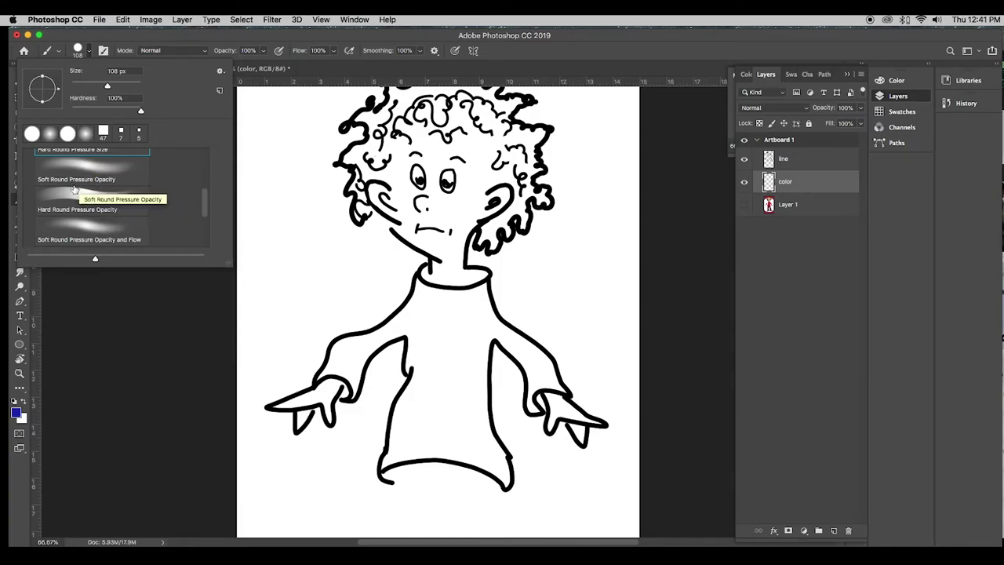
{"action": "scroll", "coordinate": [114, 233], "scroll_direction": "down", "scroll_amount": 1}
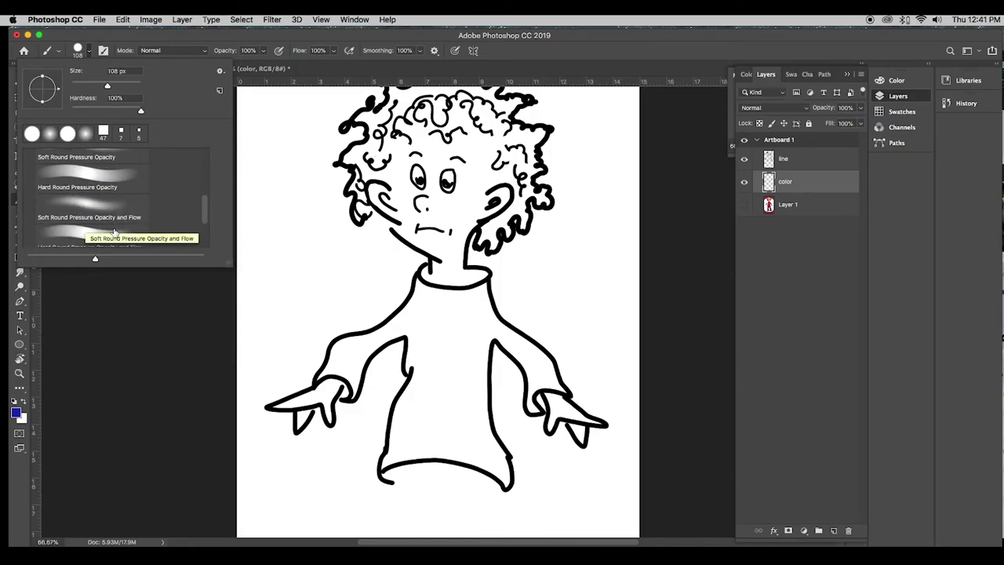
{"action": "scroll", "coordinate": [114, 233], "scroll_direction": "down", "scroll_amount": 1}
{"action": "scroll", "coordinate": [114, 233], "scroll_direction": "up", "scroll_amount": 4}
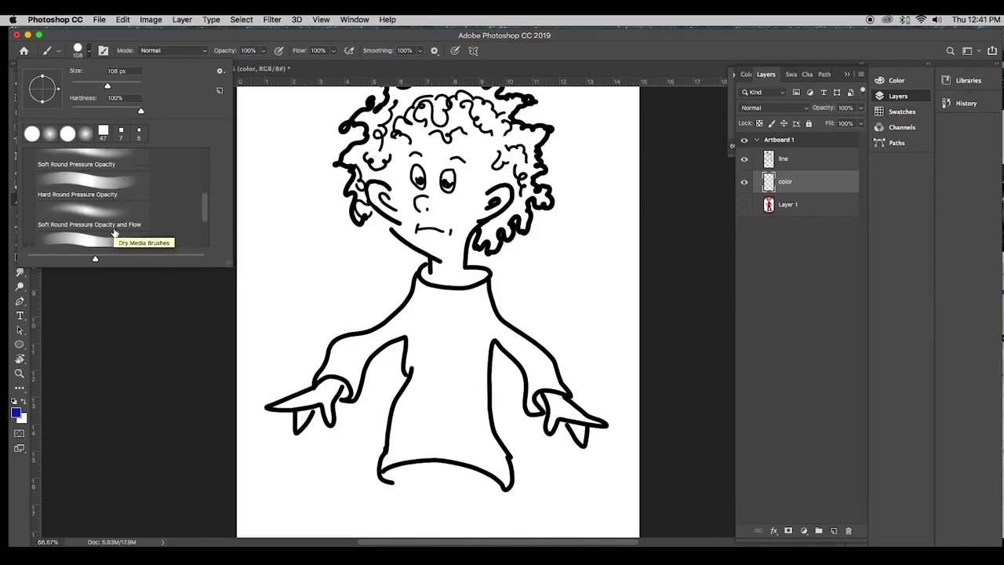
{"action": "scroll", "coordinate": [114, 229], "scroll_direction": "down", "scroll_amount": 1}
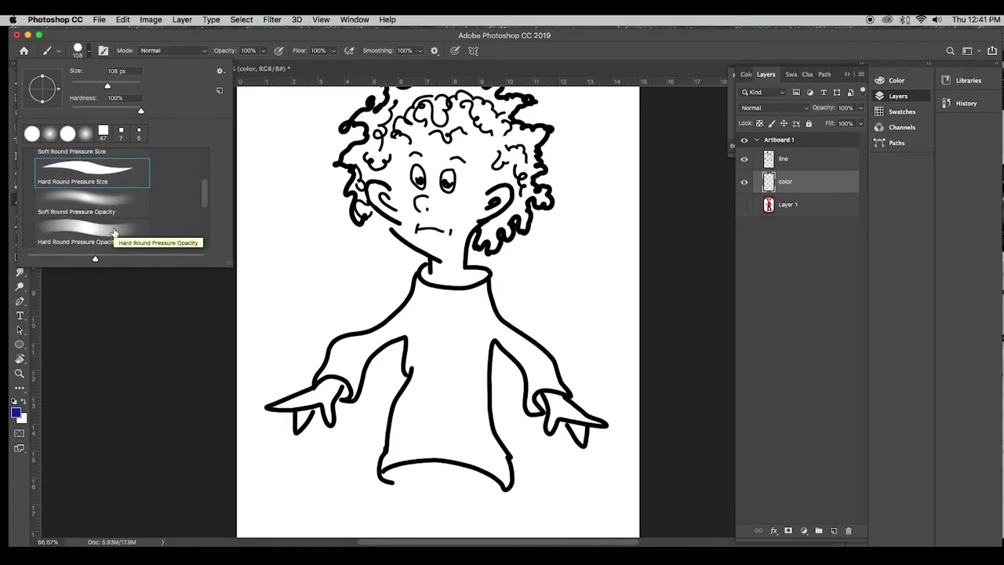
Choose the Soft Round Pressure Opacity brush and dab soft blue down the shirt's middle.
{"action": "left_click", "coordinate": [112, 211]}
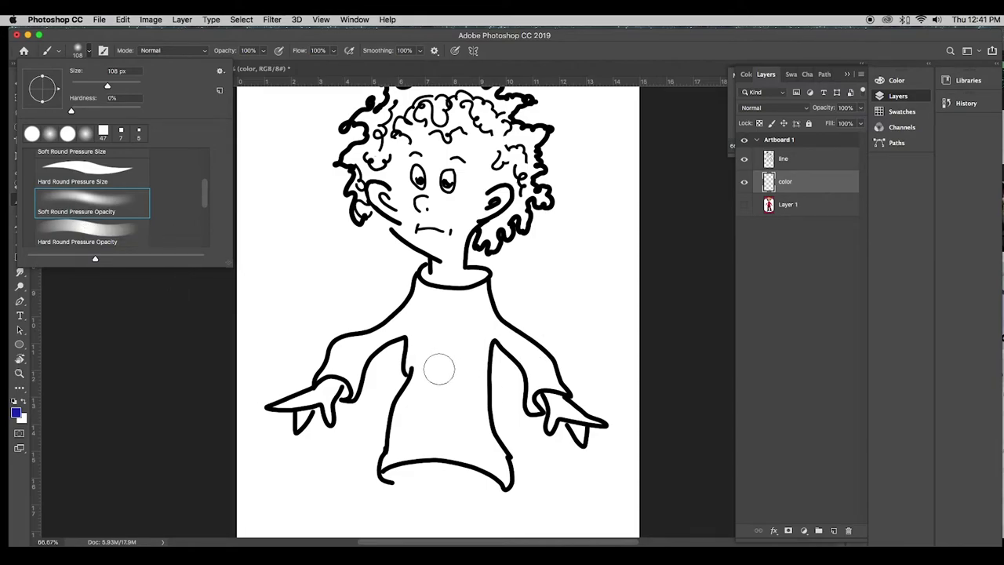
{"action": "left_click", "coordinate": [439, 370]}
{"action": "left_click_drag", "start_coordinate": [442, 349], "coordinate": [442, 350]}
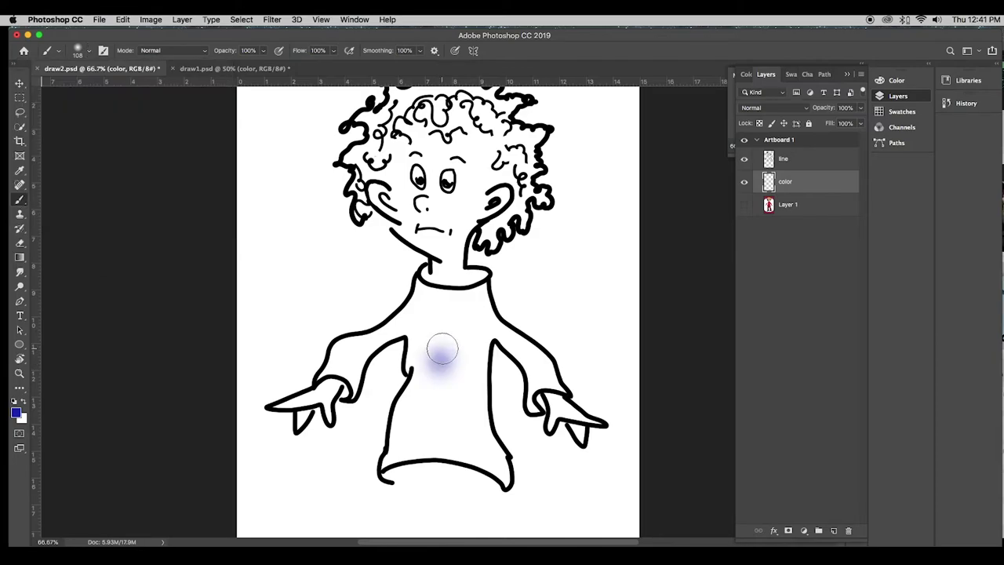
{"action": "mouse_move", "coordinate": [446, 397]}
{"action": "left_mouse_down"}
{"action": "mouse_move", "coordinate": [448, 349]}
{"action": "mouse_move", "coordinate": [459, 402]}
{"action": "mouse_move", "coordinate": [456, 337]}
{"action": "mouse_move", "coordinate": [458, 421]}
{"action": "mouse_move", "coordinate": [465, 325]}
{"action": "mouse_move", "coordinate": [472, 401]}
{"action": "mouse_move", "coordinate": [477, 301]}
{"action": "mouse_move", "coordinate": [443, 392]}
{"action": "mouse_move", "coordinate": [440, 301]}
{"action": "mouse_move", "coordinate": [447, 392]}
{"action": "mouse_move", "coordinate": [405, 339]}
{"action": "mouse_move", "coordinate": [422, 335]}
{"action": "mouse_move", "coordinate": [459, 368]}
{"action": "mouse_move", "coordinate": [478, 293]}
{"action": "mouse_move", "coordinate": [484, 332]}
{"action": "mouse_move", "coordinate": [479, 306]}
{"action": "mouse_move", "coordinate": [440, 295]}
{"action": "mouse_move", "coordinate": [490, 290]}
{"action": "mouse_move", "coordinate": [418, 298]}
{"action": "mouse_move", "coordinate": [442, 358]}
{"action": "mouse_move", "coordinate": [476, 332]}
{"action": "mouse_move", "coordinate": [505, 331]}
{"action": "mouse_move", "coordinate": [545, 383]}
{"action": "mouse_move", "coordinate": [559, 346]}
{"action": "mouse_move", "coordinate": [566, 365]}
{"action": "mouse_move", "coordinate": [512, 400]}
{"action": "mouse_move", "coordinate": [471, 409]}
{"action": "mouse_move", "coordinate": [502, 453]}
{"action": "mouse_move", "coordinate": [508, 434]}
{"action": "mouse_move", "coordinate": [434, 405]}
{"action": "mouse_move", "coordinate": [444, 410]}
{"action": "mouse_move", "coordinate": [448, 351]}
{"action": "mouse_move", "coordinate": [433, 406]}
{"action": "left_mouse_up"}
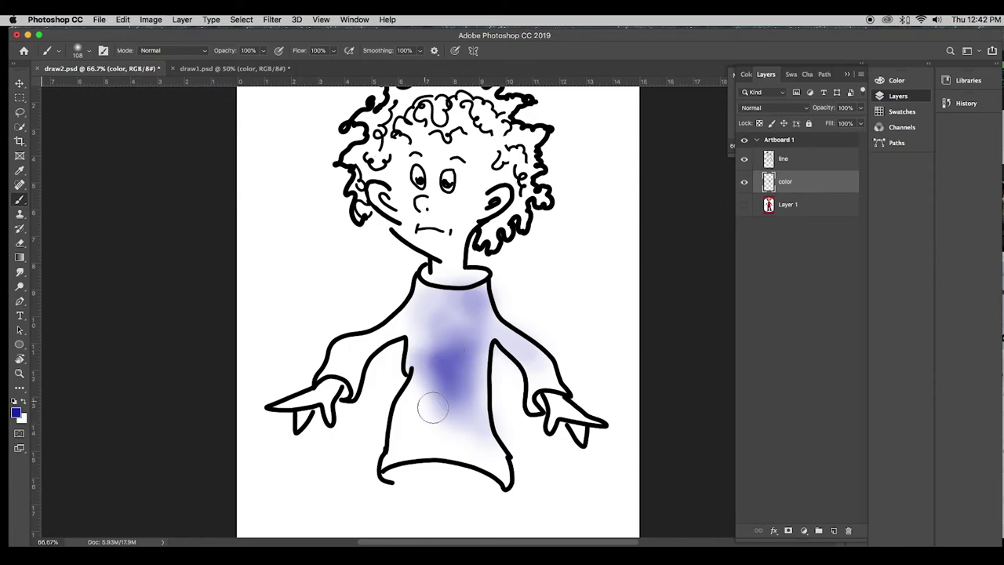
Add more blue on the chest, undo the overly dark patch, and shade the lower-left shirt.
{"action": "right_click", "coordinate": [433, 406]}
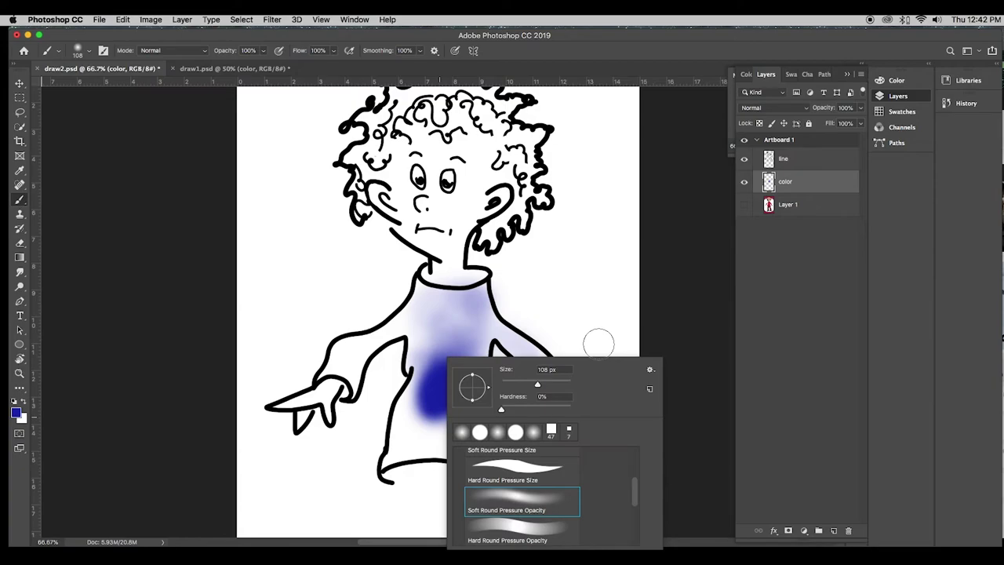
{"action": "left_click", "coordinate": [697, 329]}
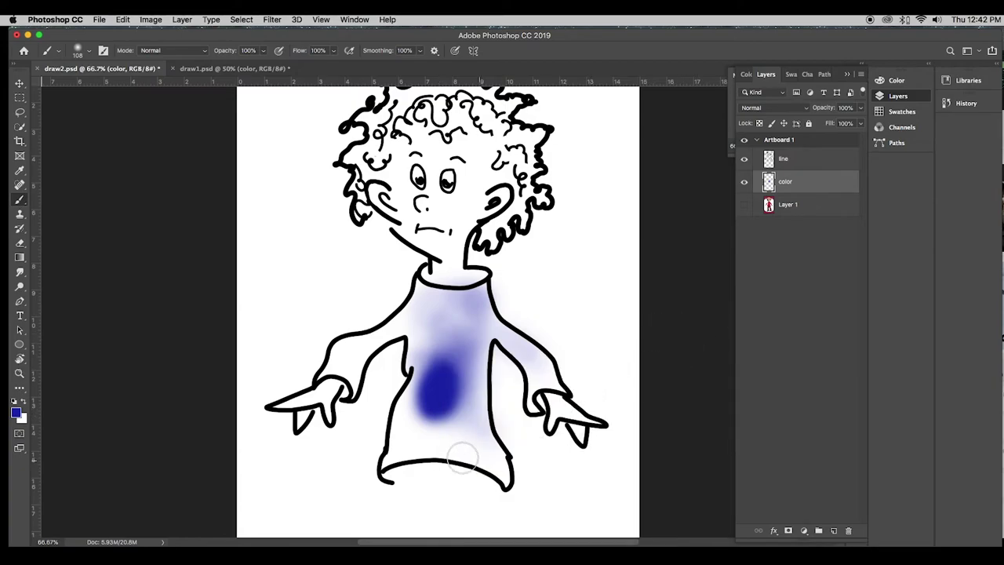
{"action": "left_click_drag", "start_coordinate": [437, 399], "coordinate": [443, 407]}
{"action": "key", "text": "super+z"}
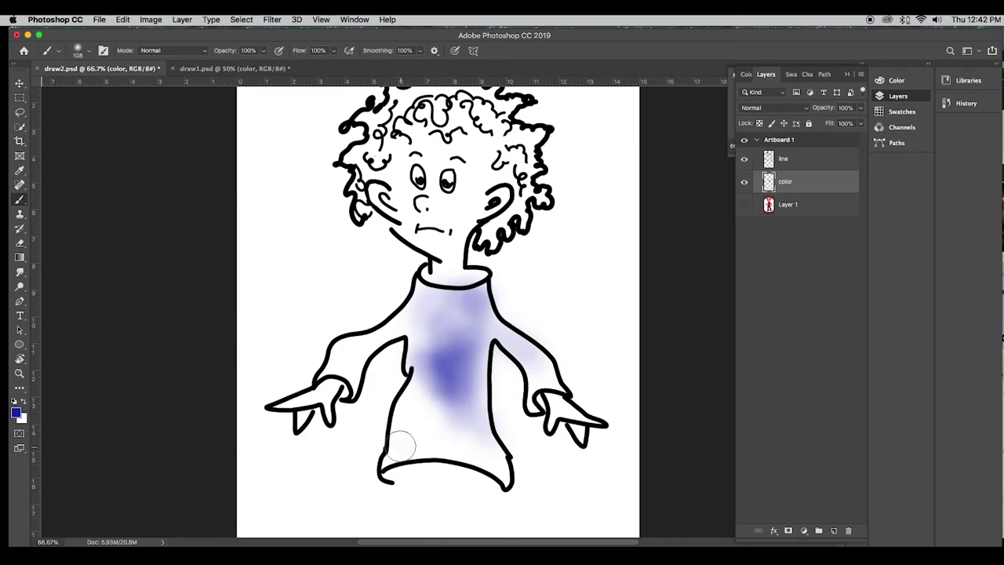
{"action": "mouse_move", "coordinate": [405, 444]}
{"action": "left_mouse_down"}
{"action": "mouse_move", "coordinate": [434, 406]}
{"action": "mouse_move", "coordinate": [437, 436]}
{"action": "mouse_move", "coordinate": [419, 452]}
{"action": "mouse_move", "coordinate": [427, 395]}
{"action": "mouse_move", "coordinate": [443, 406]}
{"action": "mouse_move", "coordinate": [432, 438]}
{"action": "mouse_move", "coordinate": [443, 379]}
{"action": "mouse_move", "coordinate": [470, 420]}
{"action": "left_mouse_up"}
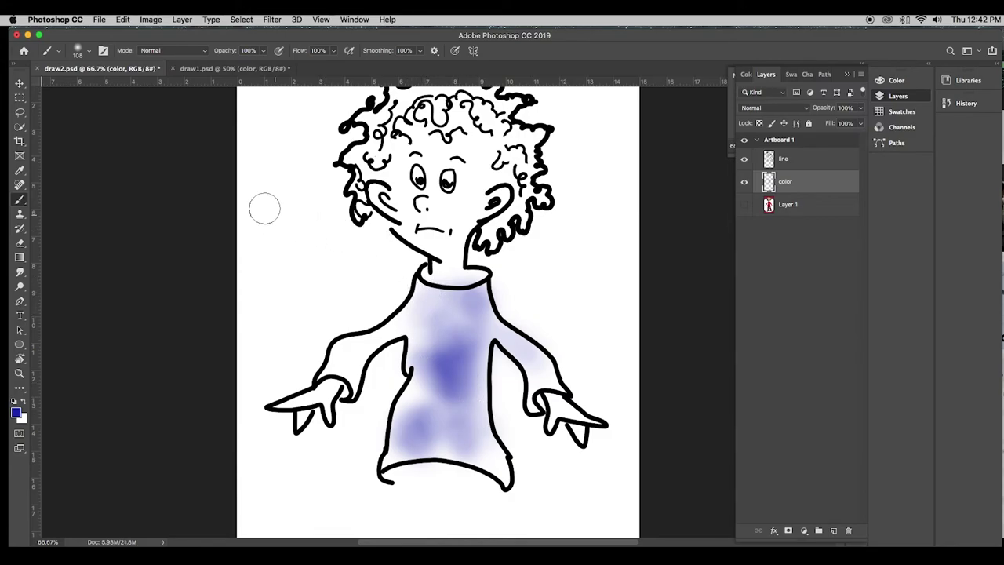
Shrink the brush size to 43 px.
{"action": "left_click", "coordinate": [88, 51]}
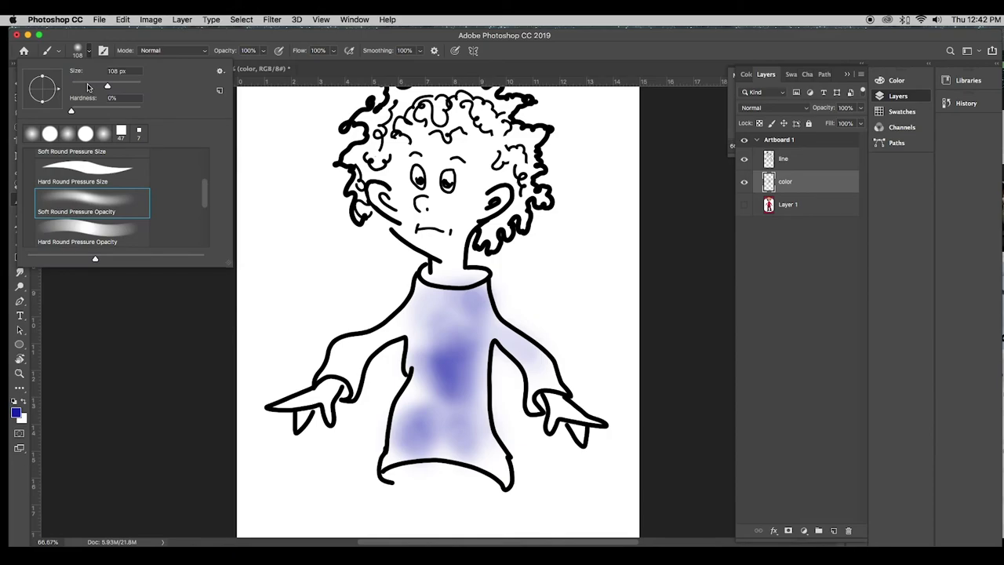
{"action": "left_click_drag", "start_coordinate": [89, 87], "coordinate": [86, 87]}
{"action": "left_click", "coordinate": [25, 403]}
Set the foreground painting colour to dark purple 641397.
{"action": "left_click", "coordinate": [24, 404]}
{"action": "left_click", "coordinate": [15, 414]}
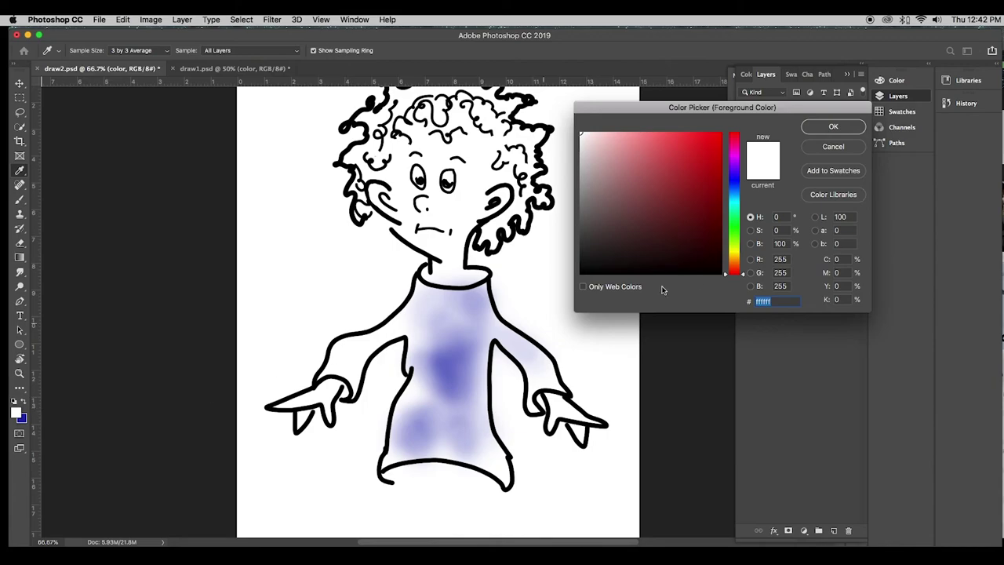
{"action": "left_click", "coordinate": [703, 189]}
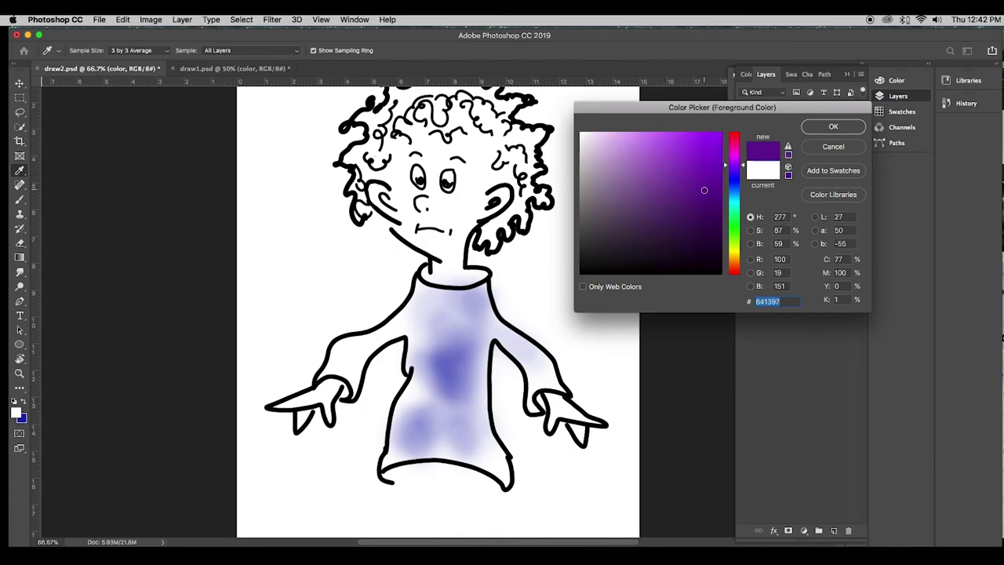
{"action": "left_click", "coordinate": [834, 127]}
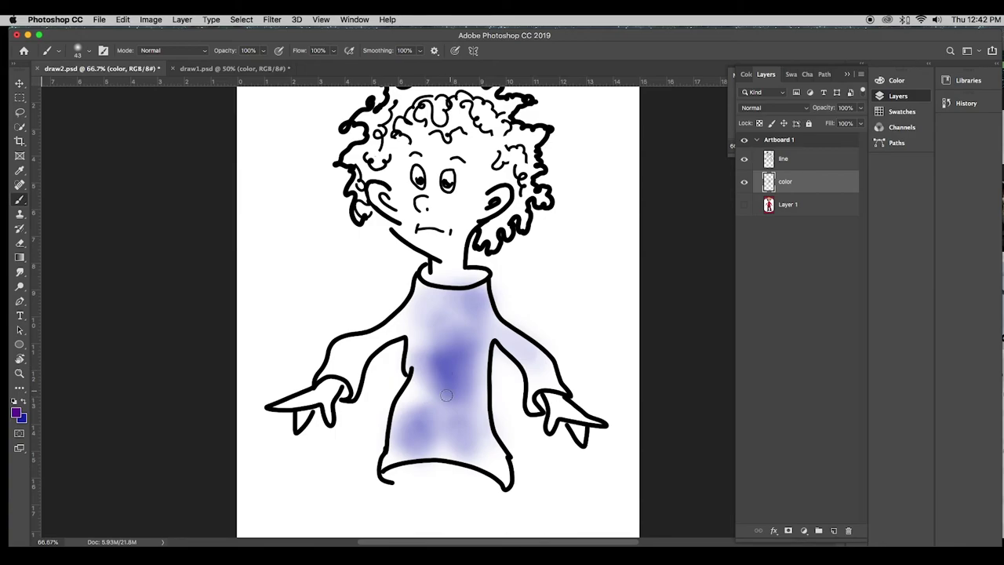
Brush three soft purple strokes over the lower shirt and hem, blending into the blue.
{"action": "mouse_move", "coordinate": [409, 414]}
{"action": "left_mouse_down"}
{"action": "mouse_move", "coordinate": [432, 381]}
{"action": "mouse_move", "coordinate": [420, 423]}
{"action": "mouse_move", "coordinate": [422, 390]}
{"action": "mouse_move", "coordinate": [445, 389]}
{"action": "mouse_move", "coordinate": [434, 381]}
{"action": "mouse_move", "coordinate": [414, 392]}
{"action": "mouse_move", "coordinate": [439, 409]}
{"action": "mouse_move", "coordinate": [431, 446]}
{"action": "mouse_move", "coordinate": [440, 406]}
{"action": "left_mouse_up"}
{"action": "mouse_move", "coordinate": [438, 448]}
{"action": "left_mouse_down"}
{"action": "mouse_move", "coordinate": [489, 460]}
{"action": "mouse_move", "coordinate": [497, 451]}
{"action": "mouse_move", "coordinate": [469, 433]}
{"action": "mouse_move", "coordinate": [476, 382]}
{"action": "mouse_move", "coordinate": [479, 423]}
{"action": "mouse_move", "coordinate": [512, 492]}
{"action": "mouse_move", "coordinate": [483, 461]}
{"action": "mouse_move", "coordinate": [443, 449]}
{"action": "mouse_move", "coordinate": [398, 460]}
{"action": "mouse_move", "coordinate": [372, 488]}
{"action": "mouse_move", "coordinate": [399, 443]}
{"action": "mouse_move", "coordinate": [396, 415]}
{"action": "mouse_move", "coordinate": [414, 447]}
{"action": "mouse_move", "coordinate": [402, 456]}
{"action": "mouse_move", "coordinate": [399, 418]}
{"action": "mouse_move", "coordinate": [425, 393]}
{"action": "mouse_move", "coordinate": [416, 448]}
{"action": "mouse_move", "coordinate": [390, 456]}
{"action": "mouse_move", "coordinate": [394, 410]}
{"action": "mouse_move", "coordinate": [420, 376]}
{"action": "mouse_move", "coordinate": [411, 457]}
{"action": "mouse_move", "coordinate": [406, 421]}
{"action": "mouse_move", "coordinate": [427, 391]}
{"action": "mouse_move", "coordinate": [423, 453]}
{"action": "mouse_move", "coordinate": [416, 446]}
{"action": "mouse_move", "coordinate": [433, 408]}
{"action": "left_mouse_up"}
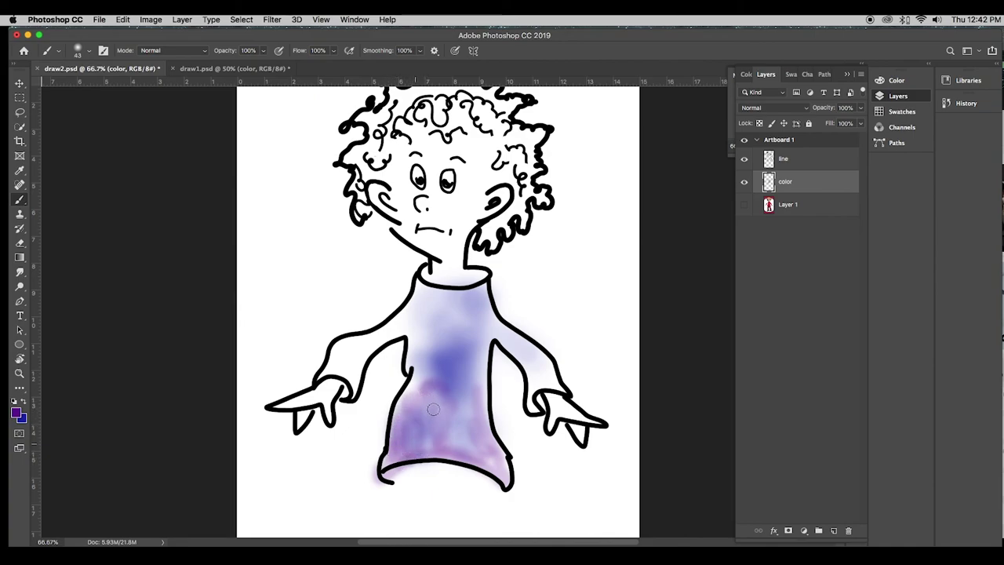
{"action": "mouse_move", "coordinate": [434, 446]}
{"action": "left_mouse_down"}
{"action": "mouse_move", "coordinate": [451, 412]}
{"action": "mouse_move", "coordinate": [460, 452]}
{"action": "mouse_move", "coordinate": [469, 404]}
{"action": "mouse_move", "coordinate": [478, 443]}
{"action": "mouse_move", "coordinate": [463, 400]}
{"action": "mouse_move", "coordinate": [476, 441]}
{"action": "mouse_move", "coordinate": [449, 431]}
{"action": "mouse_move", "coordinate": [456, 395]}
{"action": "left_mouse_up"}
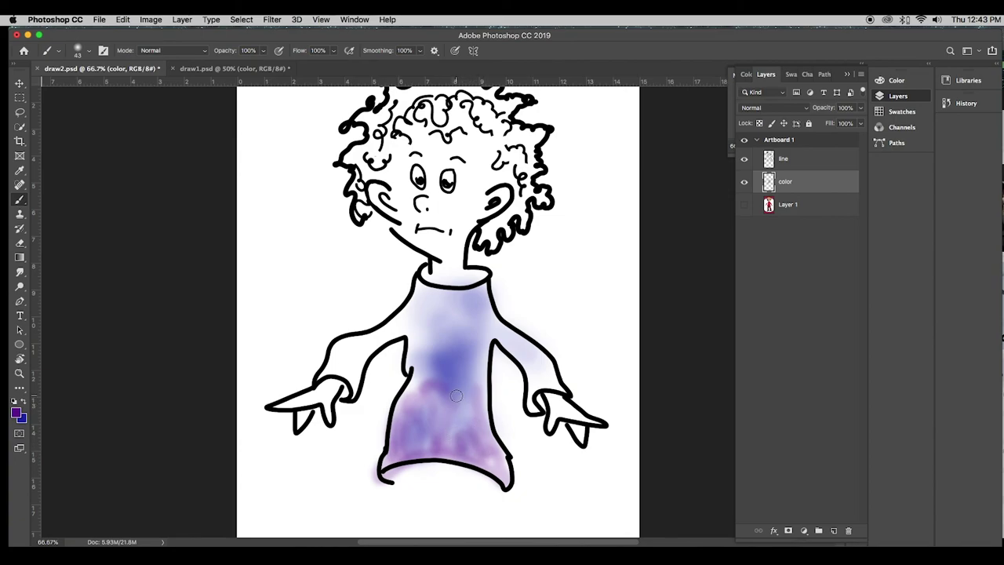